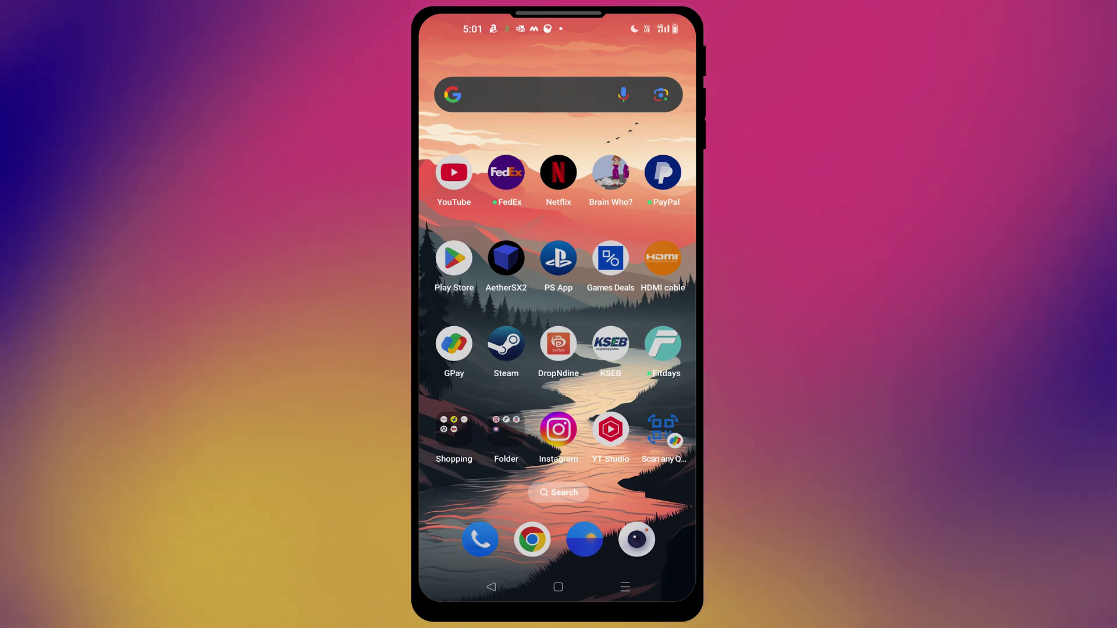
Launch Instagram, go to your profile and bring up Settings and activity.
click(559, 430)
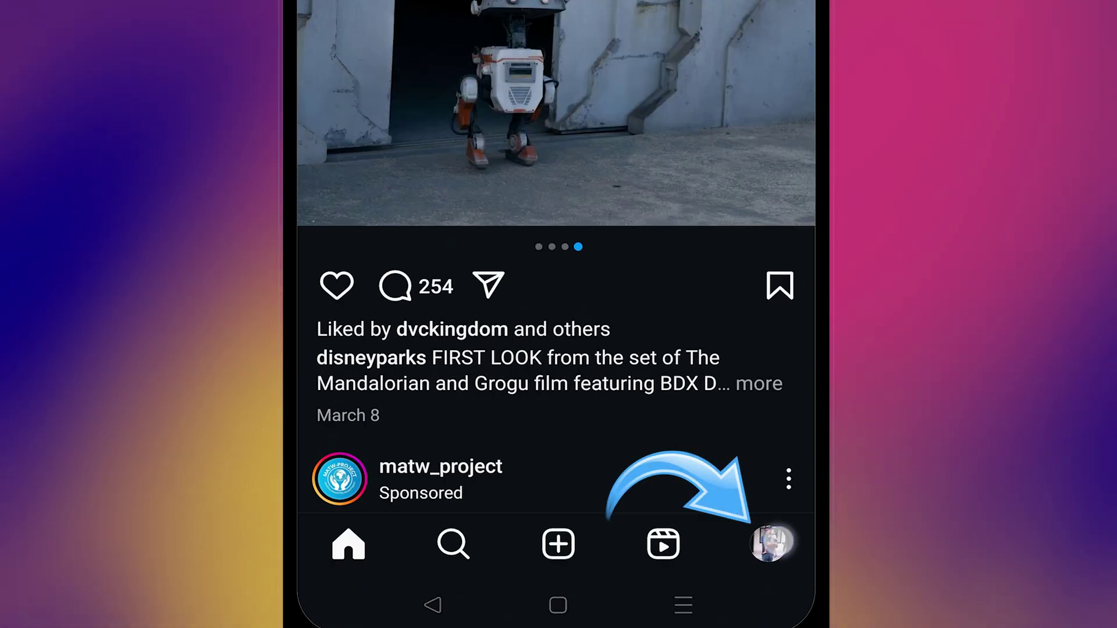
click(772, 545)
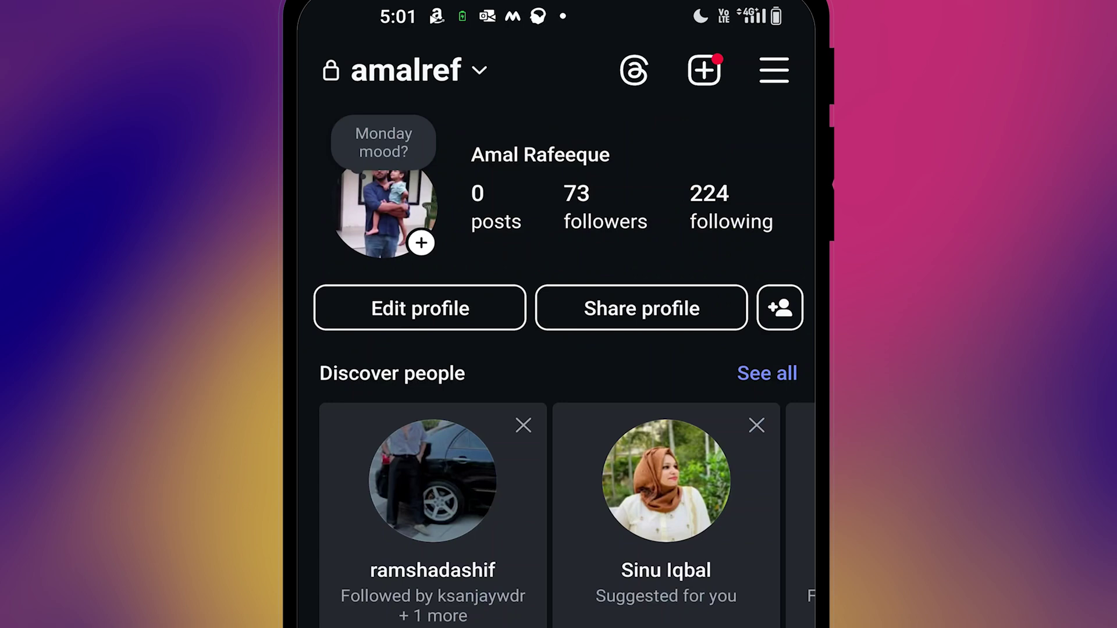
click(774, 70)
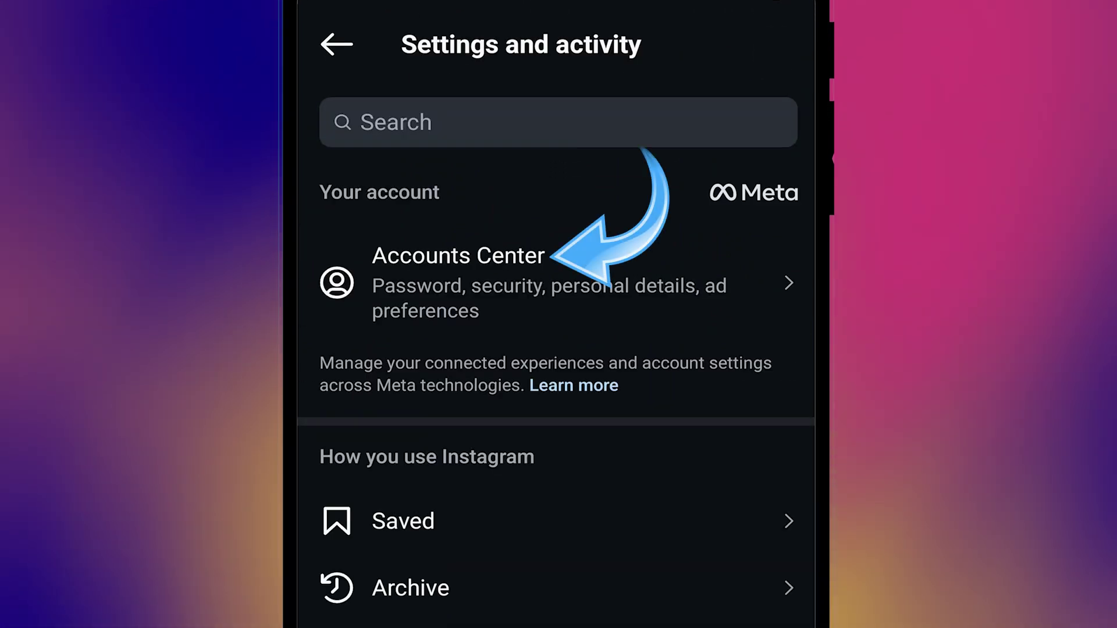
In Accounts Center, reach Deactivation or deletion under Account ownership and control.
click(479, 272)
scroll(559, 393, down, 5)
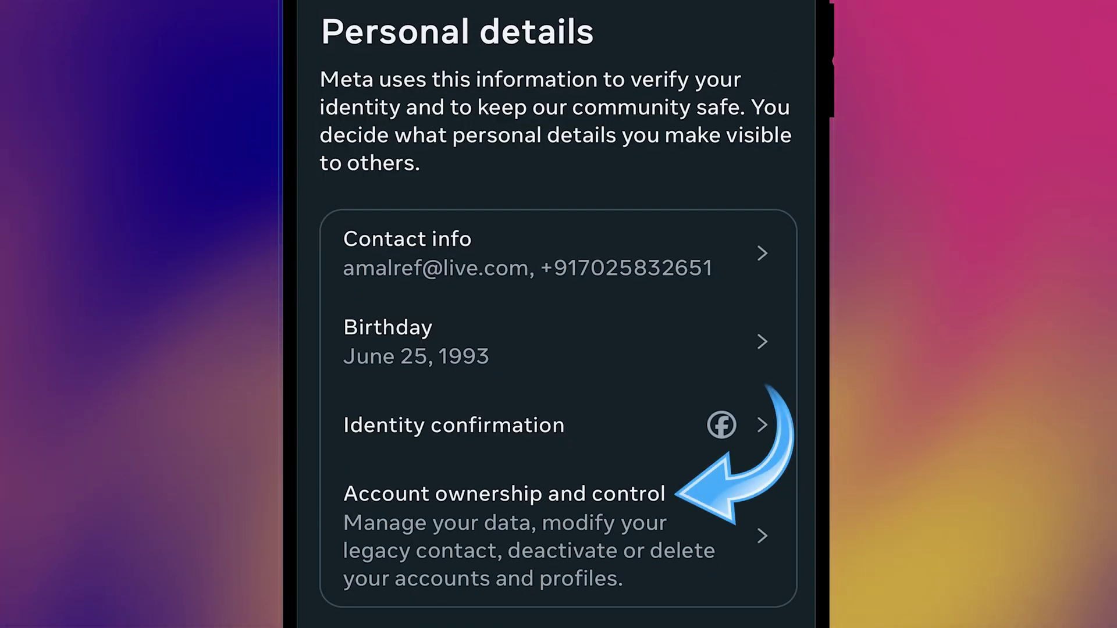
click(476, 516)
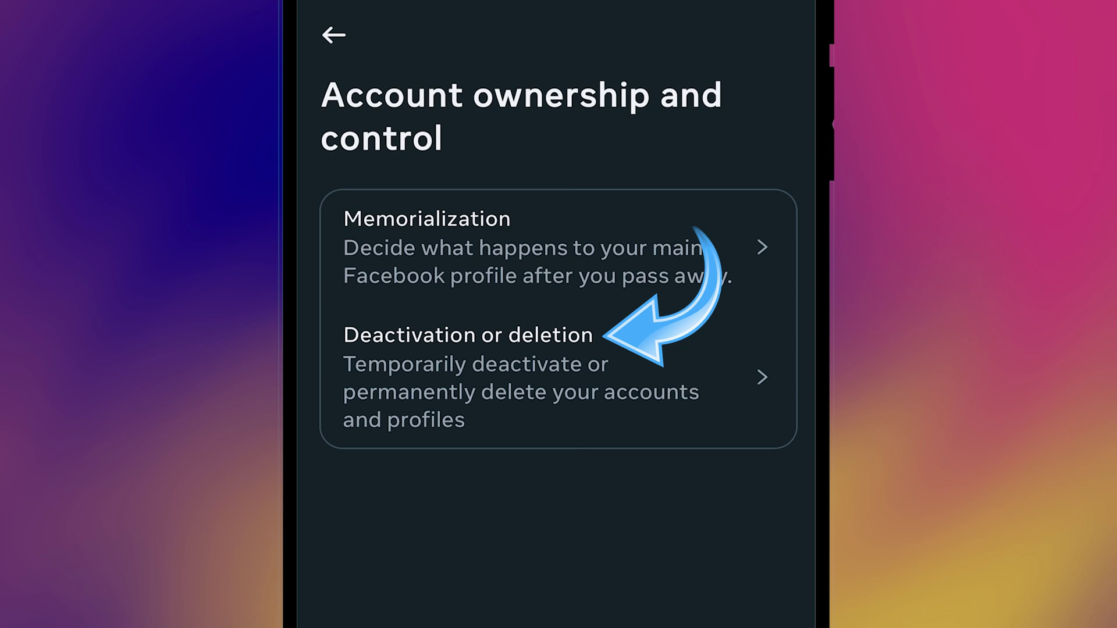
click(456, 364)
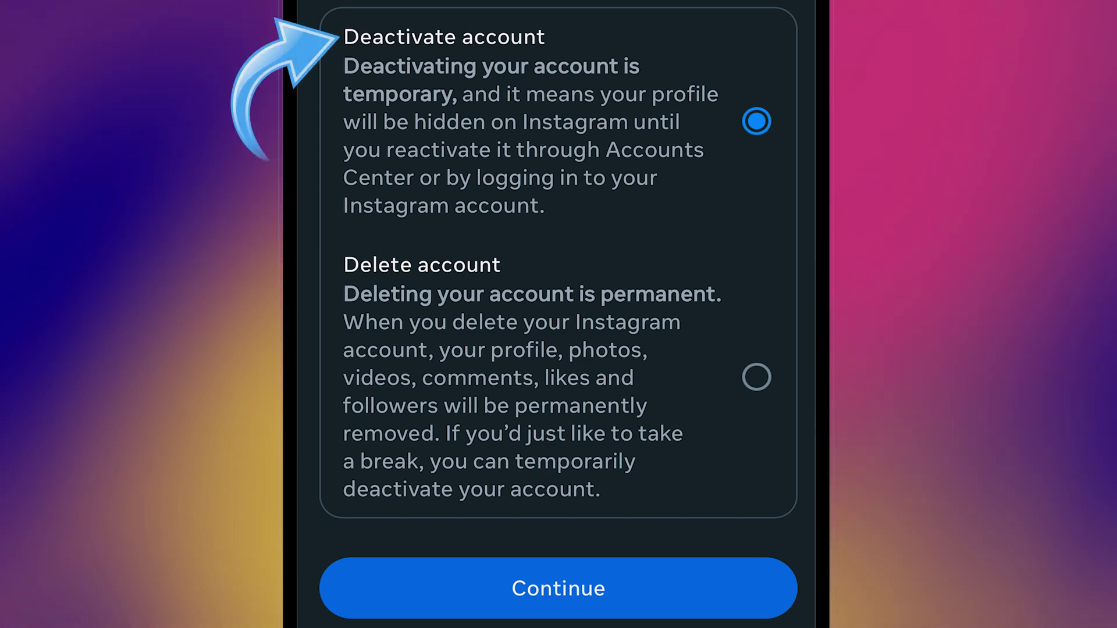
Choose Deactivate account and continue to the password confirmation.
click(755, 123)
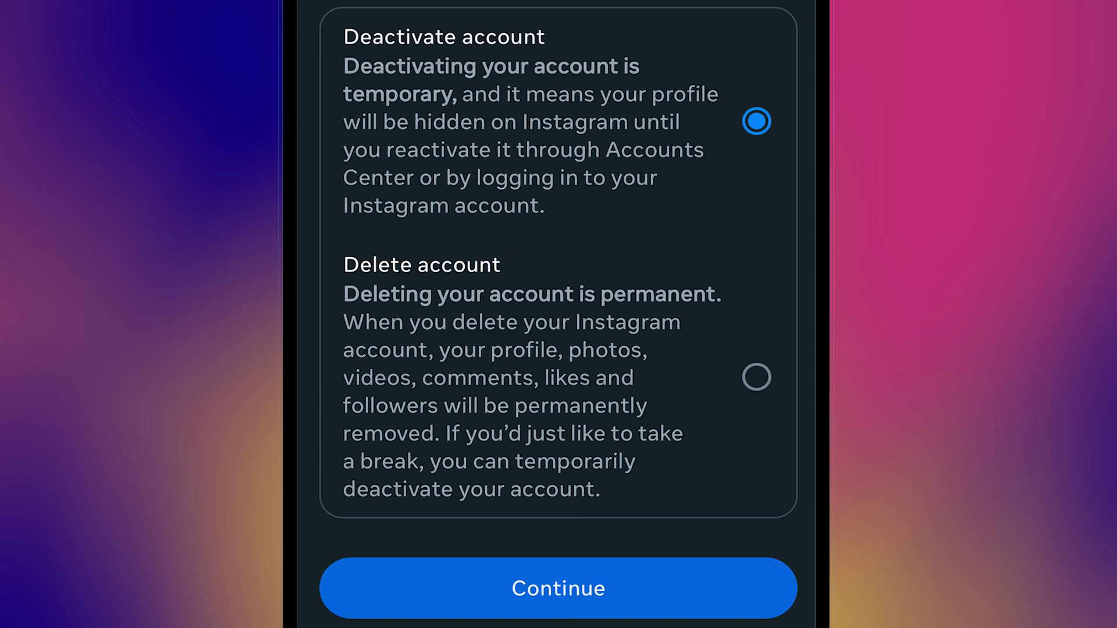
click(558, 588)
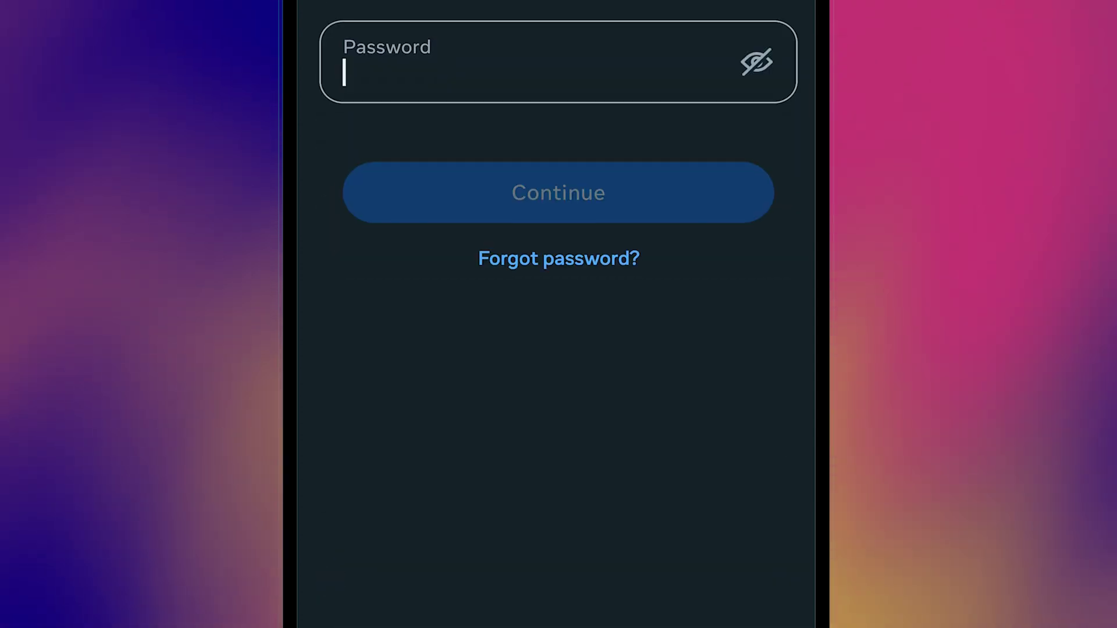